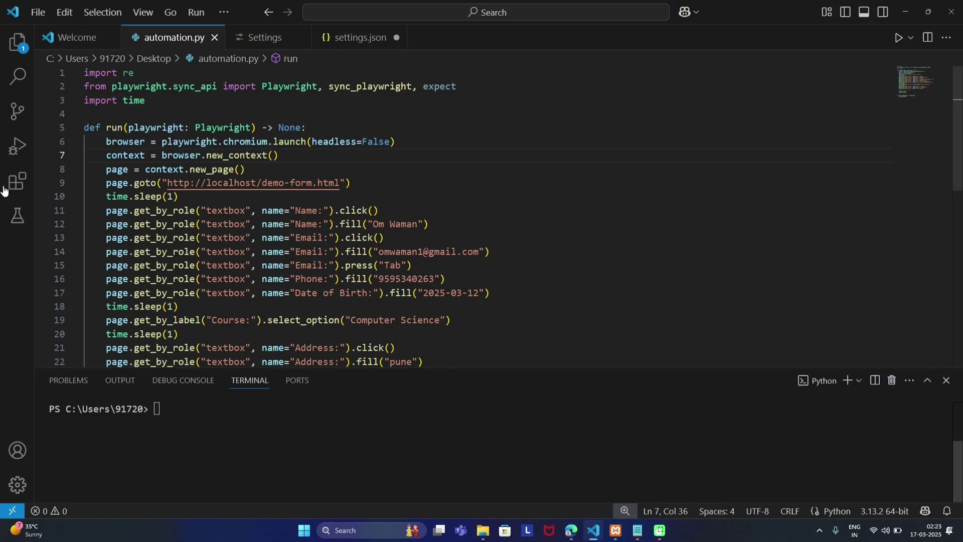
Clear the terminal with 'clear' and run automation.py from the editor toolbar.
{"action": "left_click", "coordinate": [185, 411]}
{"action": "type", "text": "clear"}
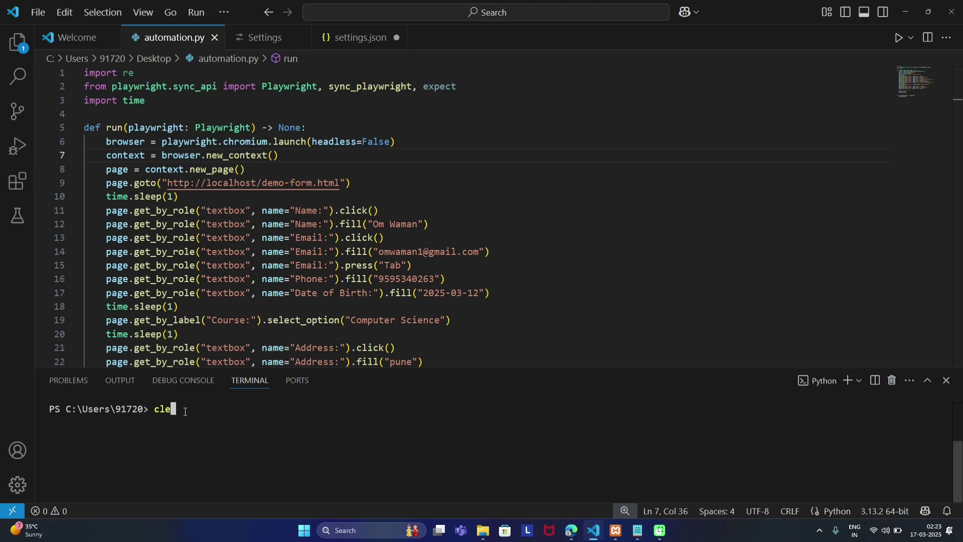
{"action": "key", "text": "Return"}
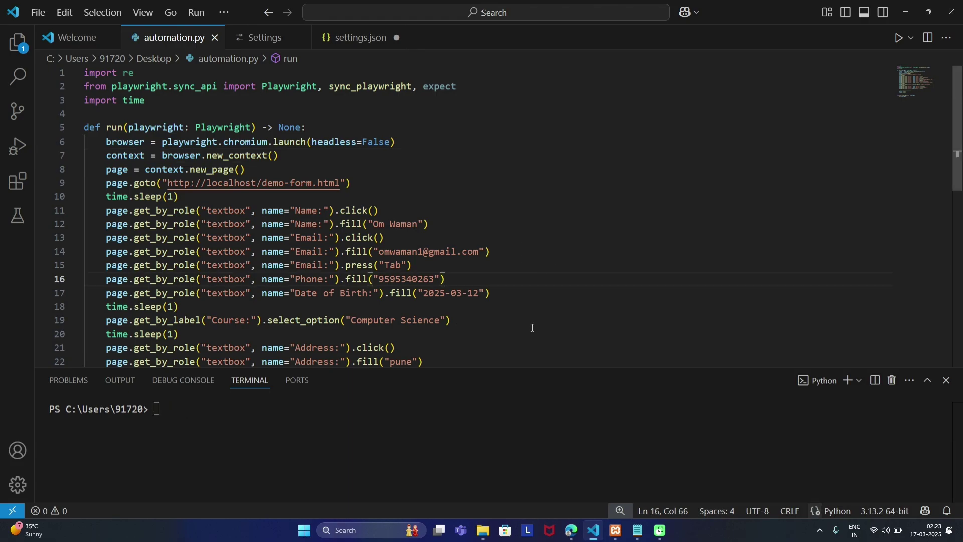
{"action": "left_click_drag", "start_coordinate": [451, 320], "coordinate": [134, 72]}
{"action": "left_click", "coordinate": [425, 158]}
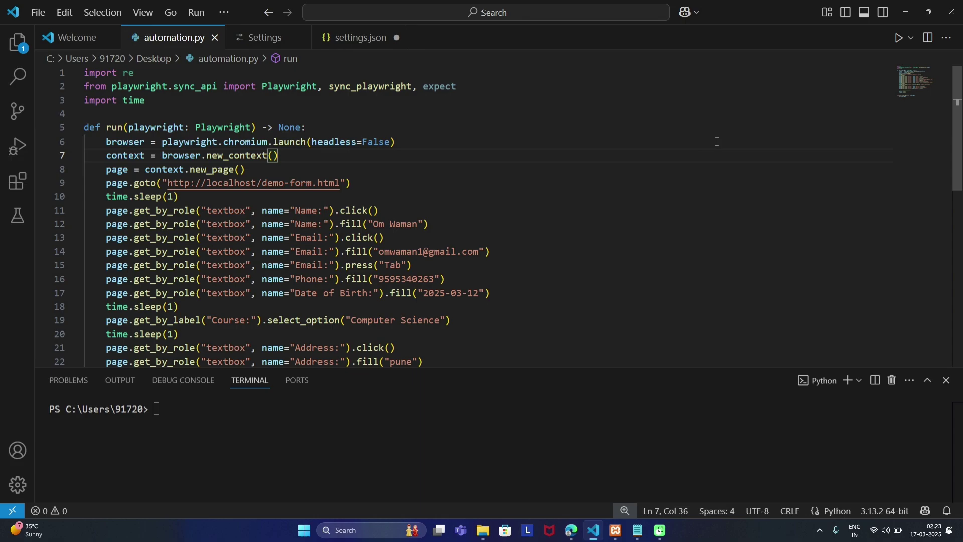
{"action": "left_click", "coordinate": [899, 41]}
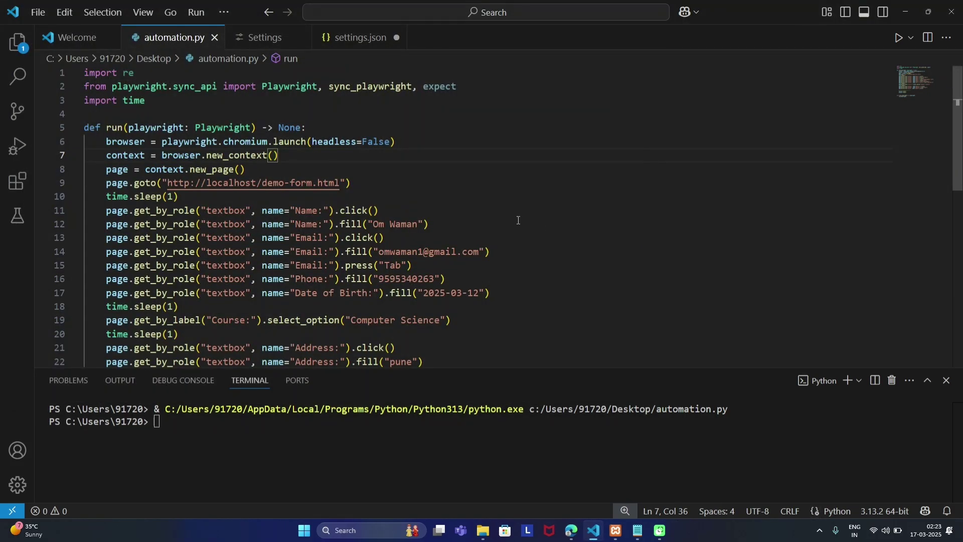
Run 'pip --version' (pip 25.0.1, Python 3.13), then 'pip install playwright' in the terminal.
{"action": "left_click", "coordinate": [180, 431]}
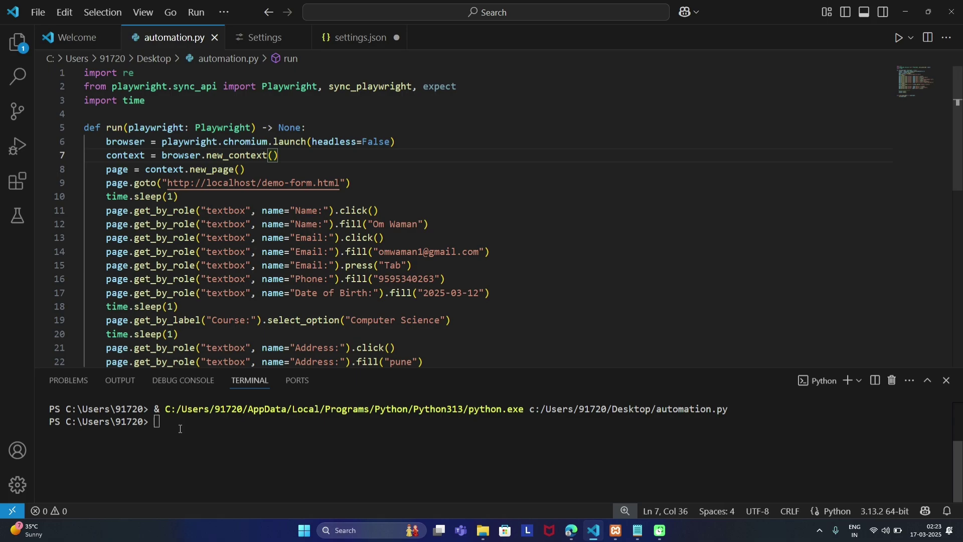
{"action": "type", "text": "pi"}
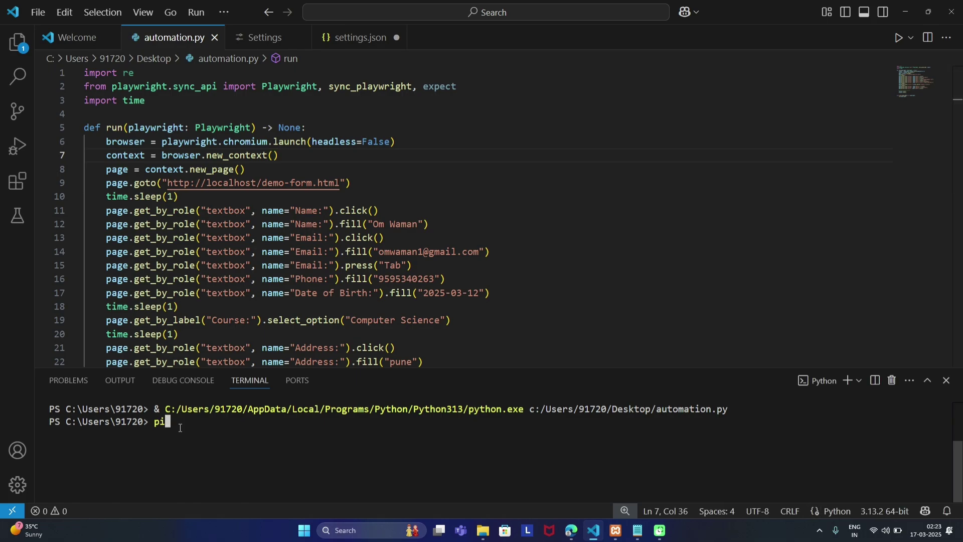
{"action": "type", "text": "p --vers"}
{"action": "type", "text": "ion"}
{"action": "key", "text": "Return"}
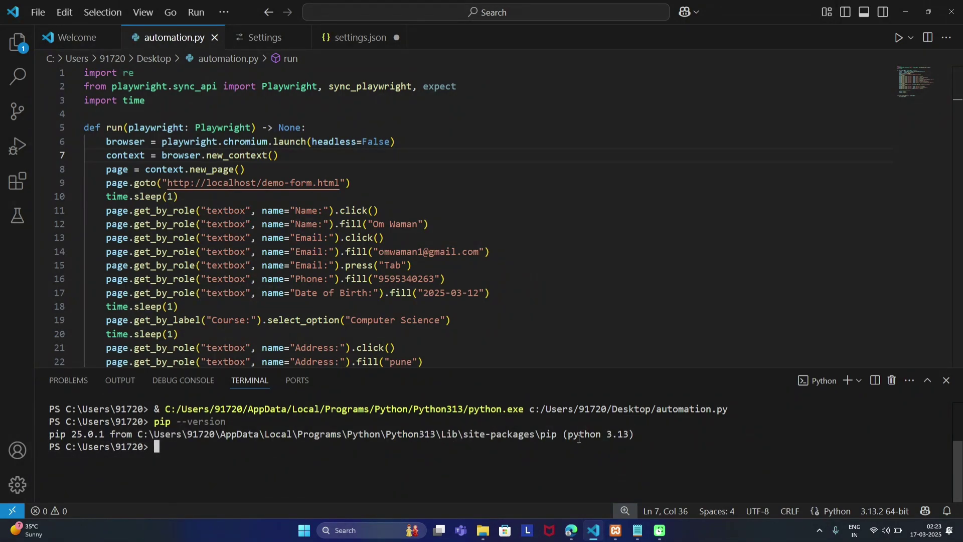
{"action": "left_click_drag", "start_coordinate": [644, 439], "coordinate": [48, 426]}
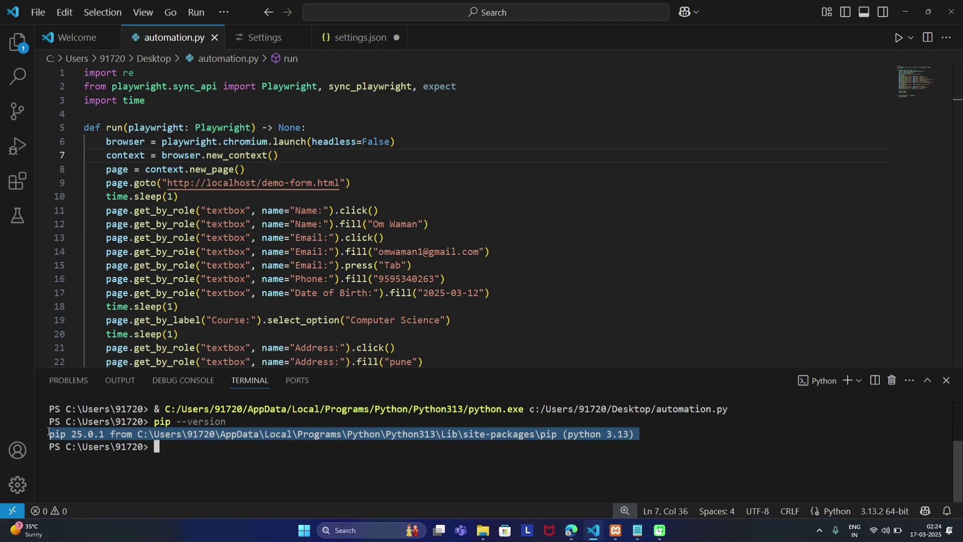
{"action": "left_click", "coordinate": [258, 466]}
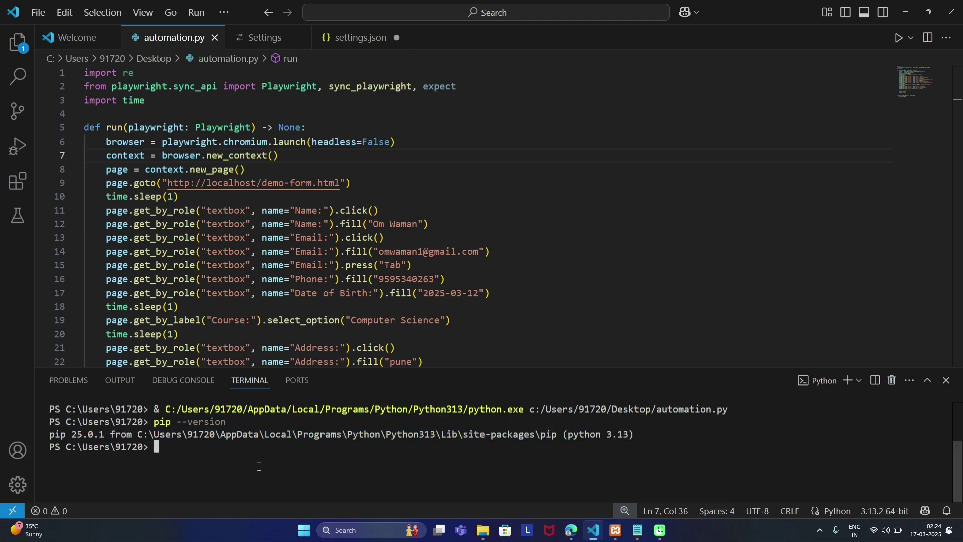
{"action": "type", "text": "pip ins"}
{"action": "type", "text": "tall play"}
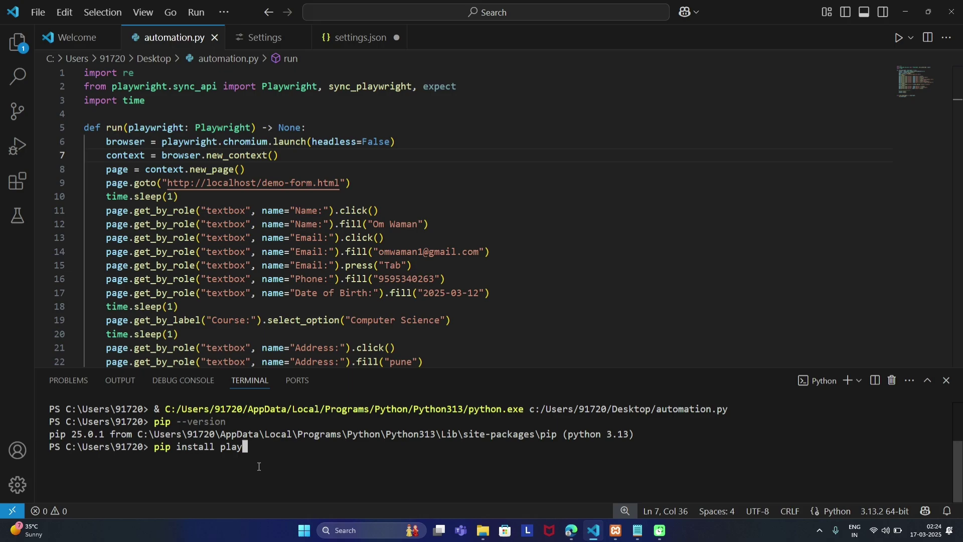
{"action": "type", "text": "wright"}
{"action": "key", "text": "Return"}
{"action": "type", "text": "p"}
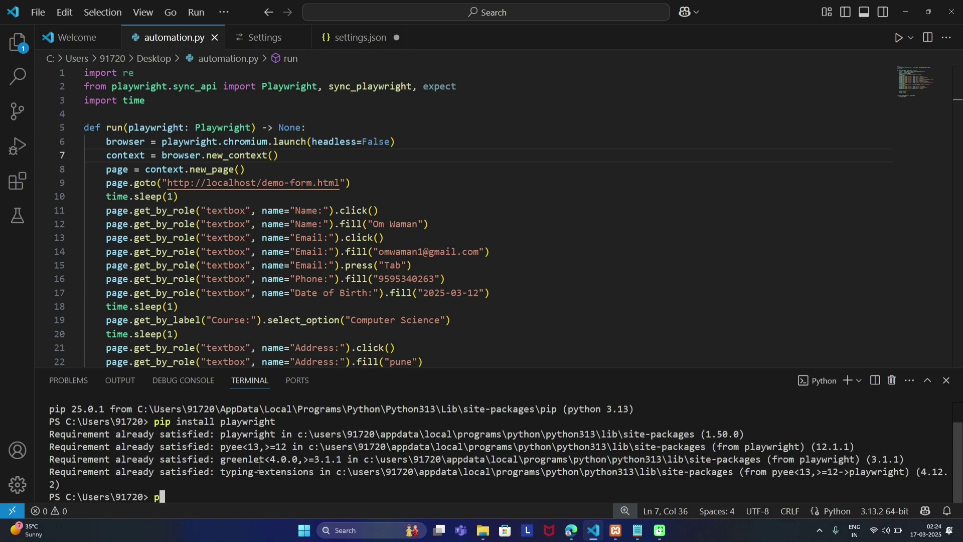
{"action": "type", "text": "la"}
{"action": "type", "text": "ywright "}
{"action": "type", "text": "install c"}
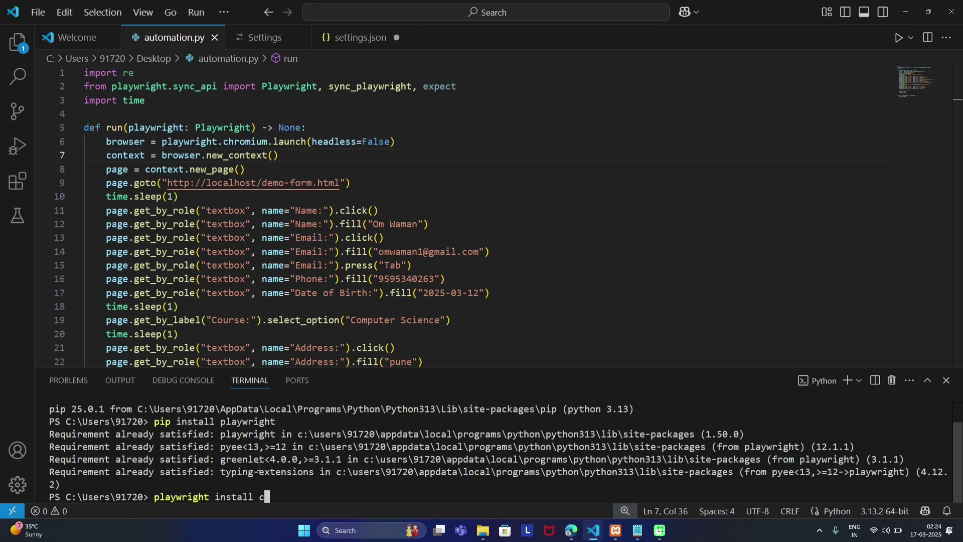
{"action": "type", "text": "hromiun"}
Install Chromium, start 'playwright codegen', and tile the browser left and Inspector right.
{"action": "key", "text": "Return"}
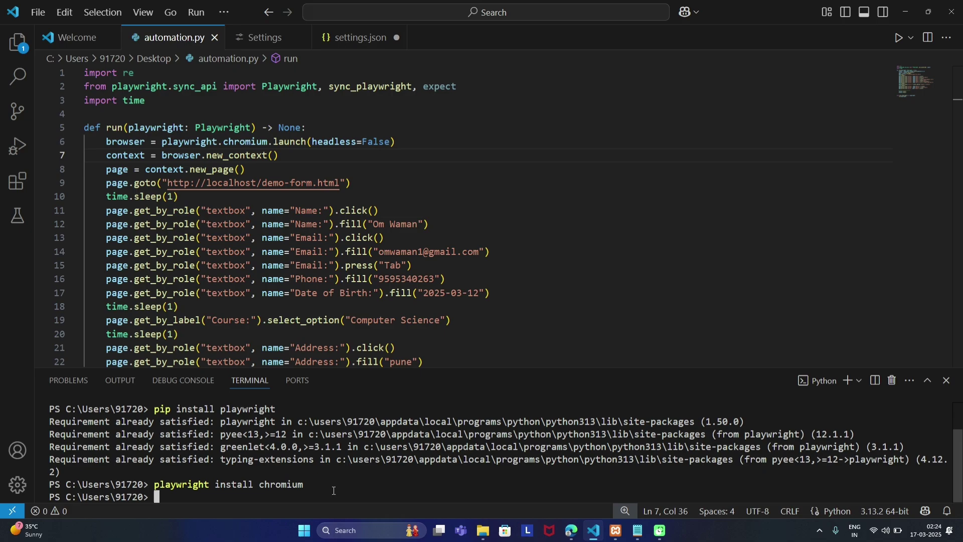
{"action": "type", "text": "playwr"}
{"action": "type", "text": "ight code"}
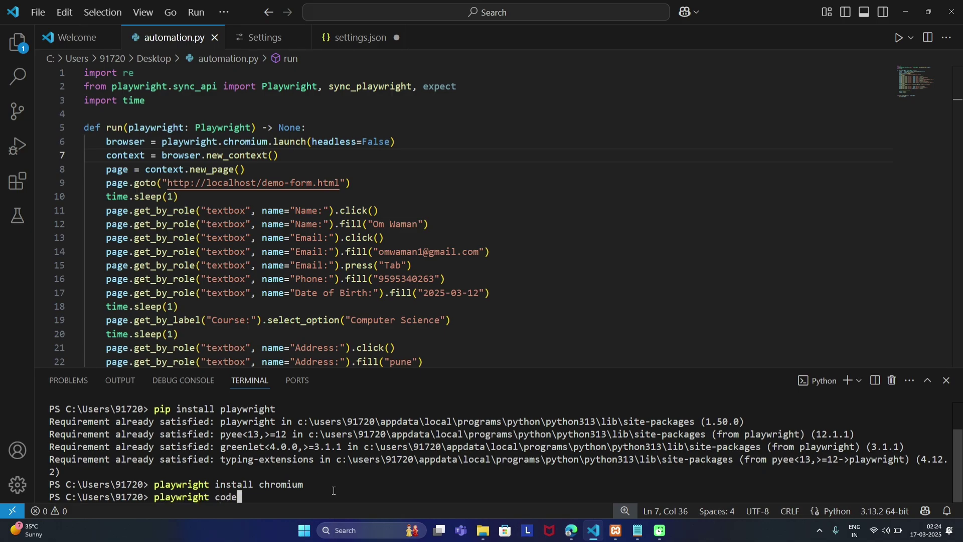
{"action": "type", "text": "gen"}
{"action": "key", "text": "Return"}
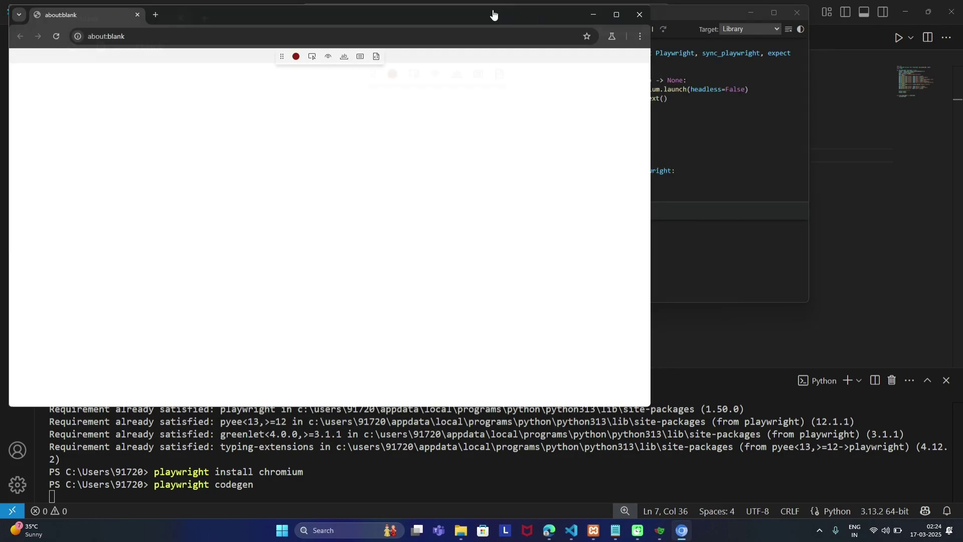
{"action": "key", "text": "super+Left"}
{"action": "left_click", "coordinate": [570, 97]}
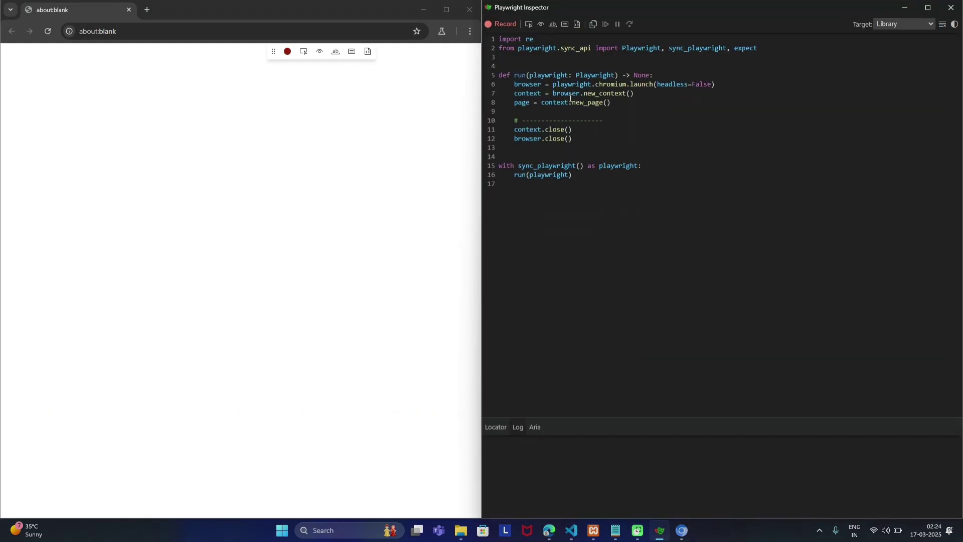
{"action": "left_click_drag", "start_coordinate": [637, 199], "coordinate": [499, 39]}
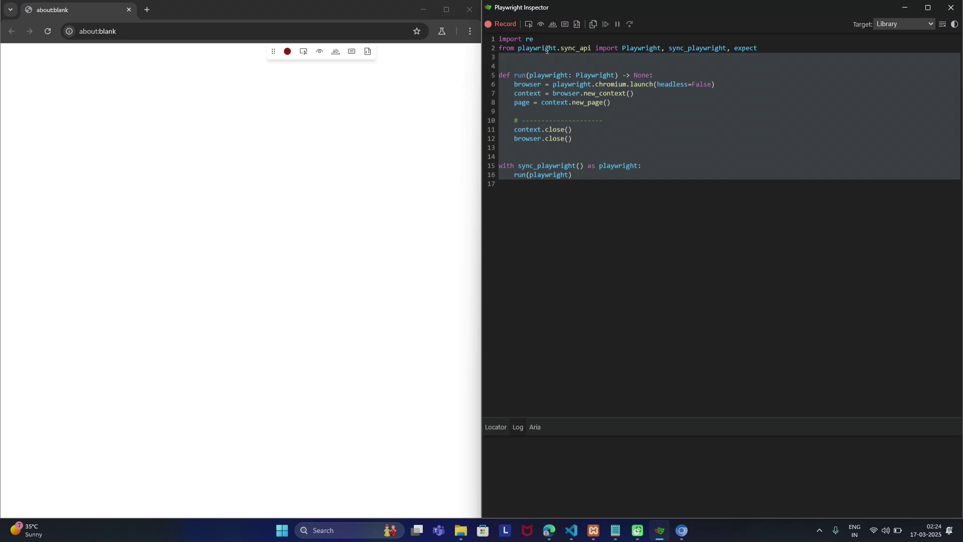
Load localhost/demo-form.html in Chromium, pasting the URL from clipboard history.
{"action": "left_click", "coordinate": [236, 32]}
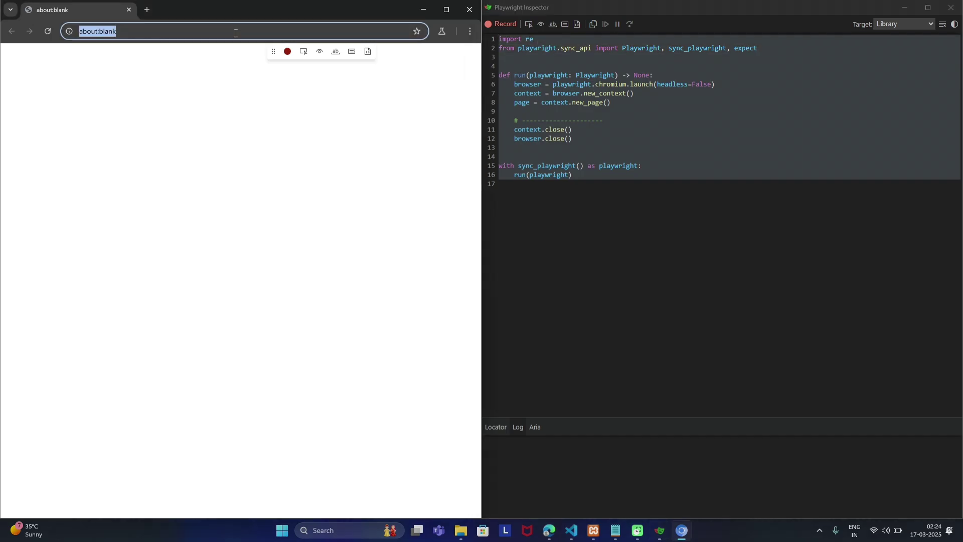
{"action": "key", "text": "super+v"}
{"action": "scroll", "coordinate": [191, 143], "scroll_direction": "down", "scroll_amount": 3}
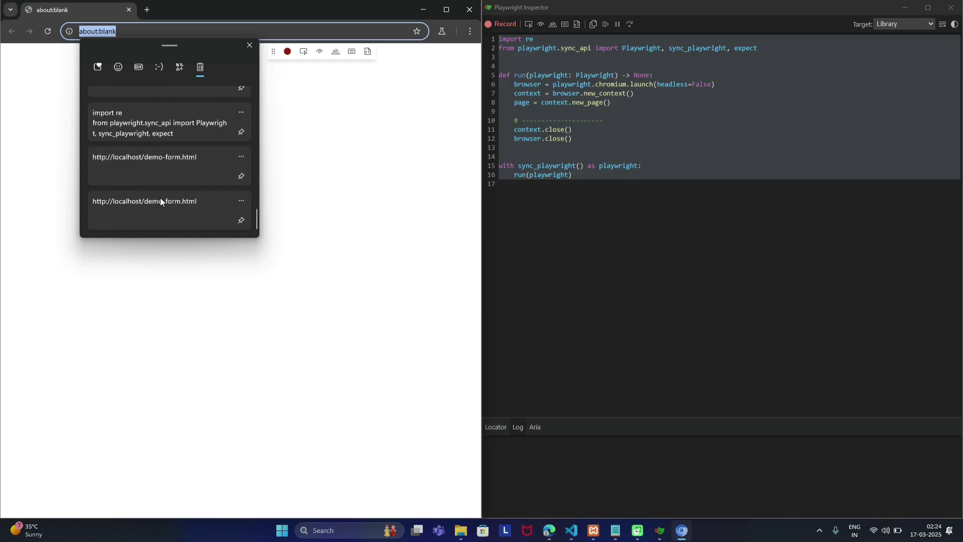
{"action": "left_click", "coordinate": [160, 200]}
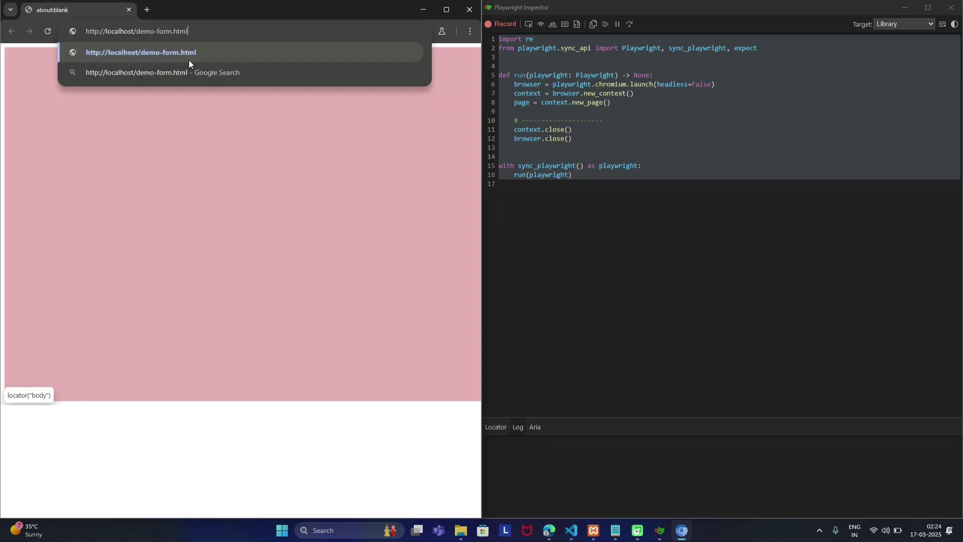
{"action": "left_click", "coordinate": [225, 47]}
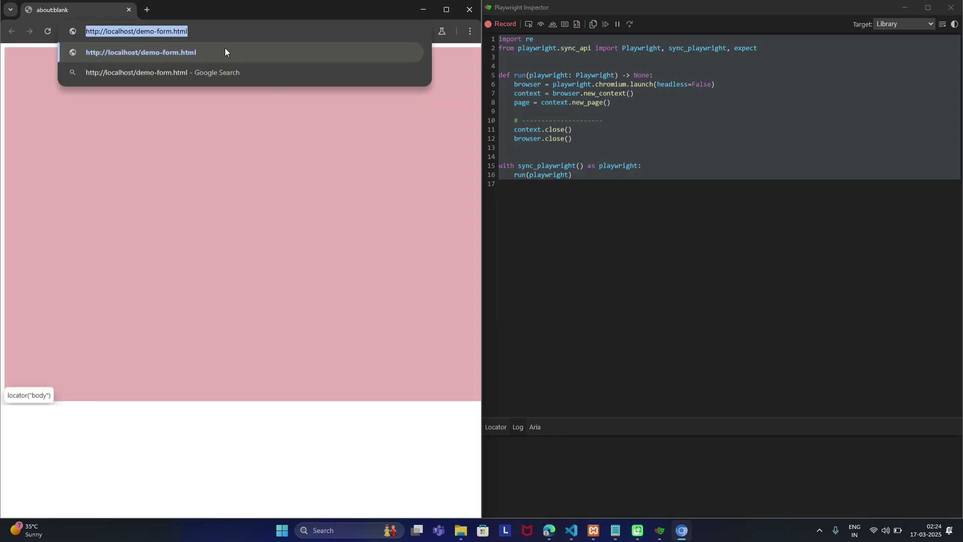
{"action": "key", "text": "Return"}
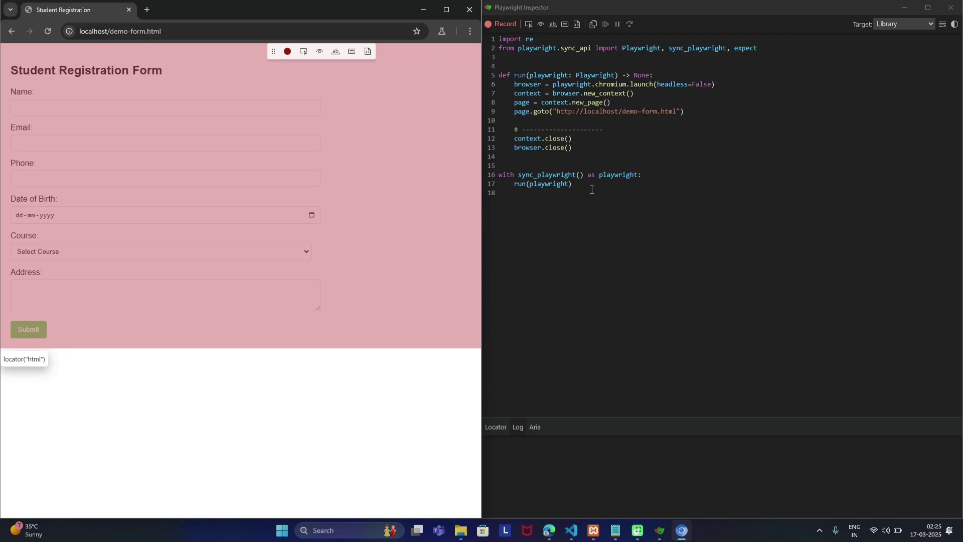
{"action": "left_click_drag", "start_coordinate": [592, 189], "coordinate": [500, 38]}
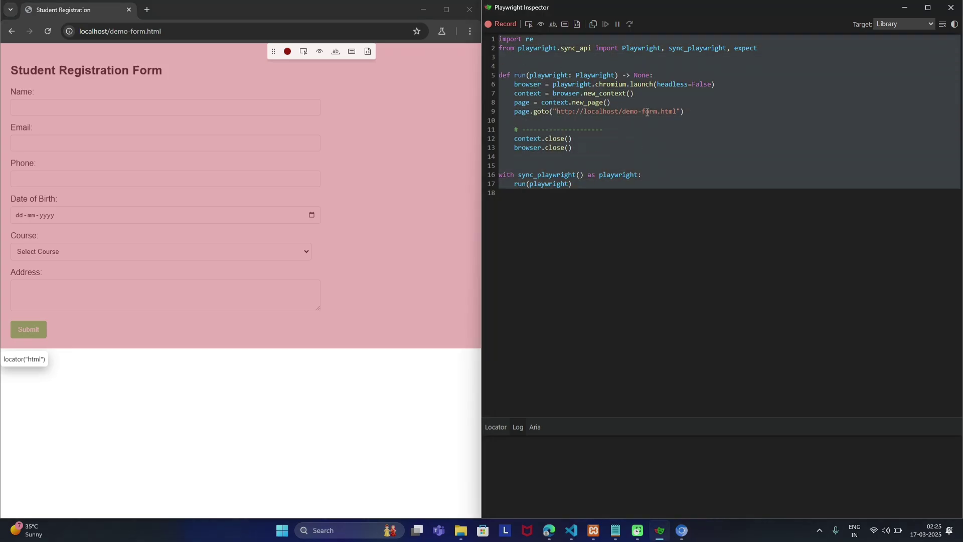
{"action": "left_click", "coordinate": [645, 112]}
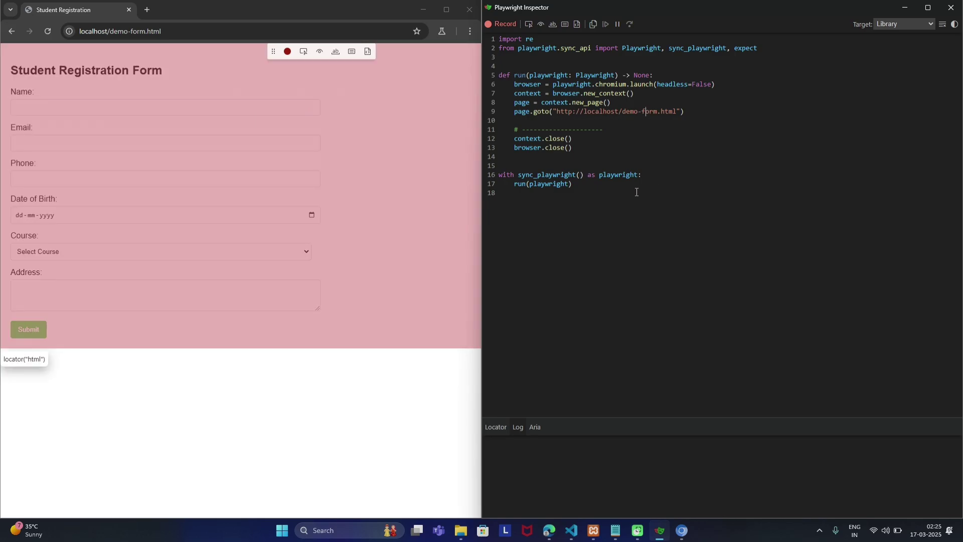
Fill in the student's Name, Email and Phone fields on the form.
{"action": "left_click_drag", "start_coordinate": [637, 193], "coordinate": [495, 38]}
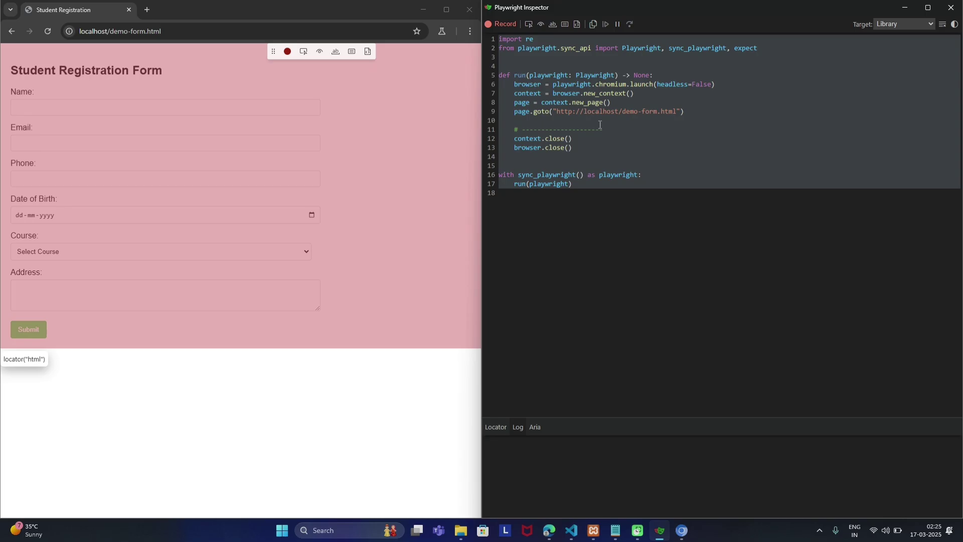
{"action": "left_click", "coordinate": [131, 107]}
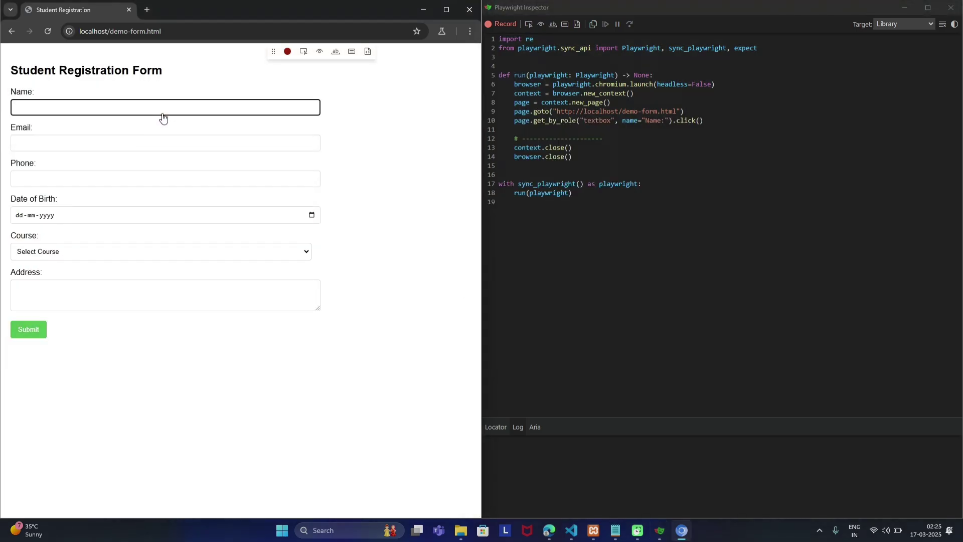
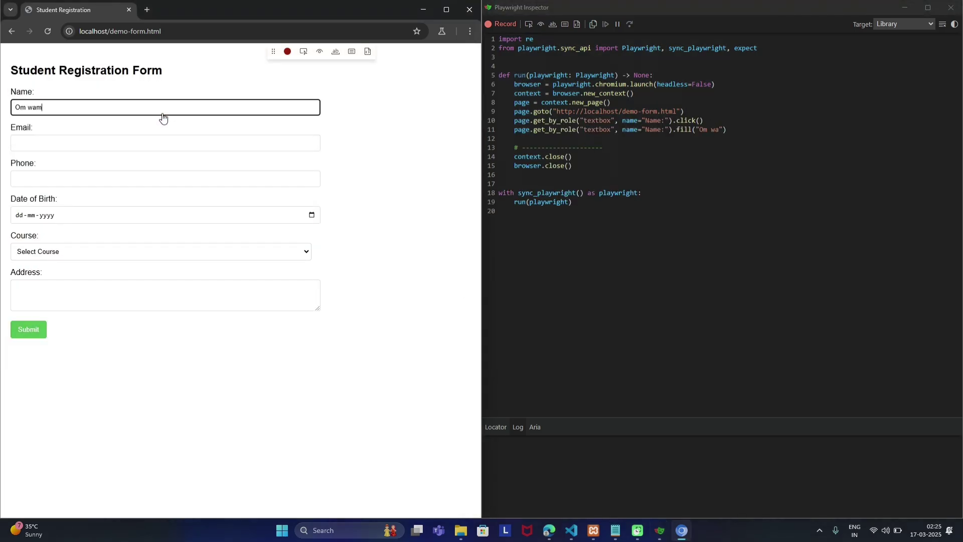
{"action": "key", "text": "Tab"}
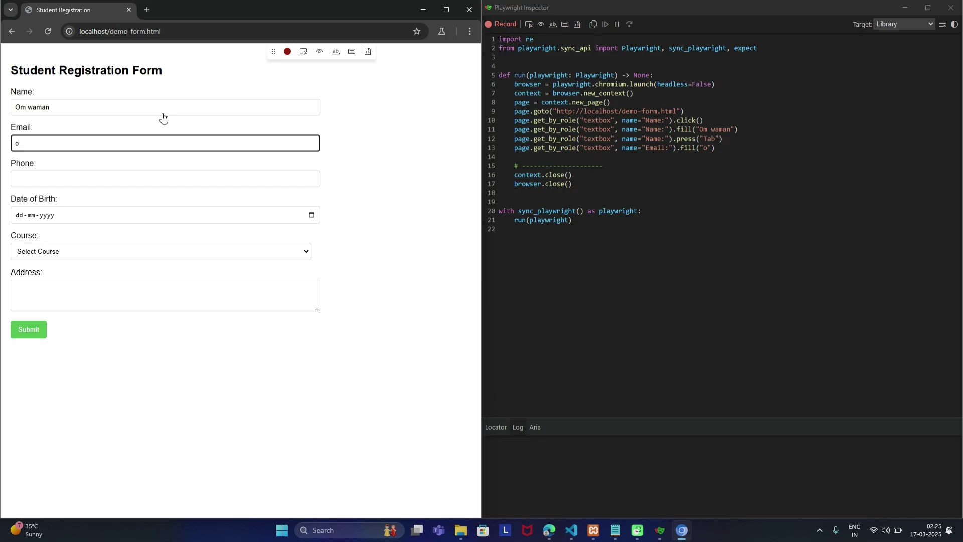
{"action": "key", "text": "Tab"}
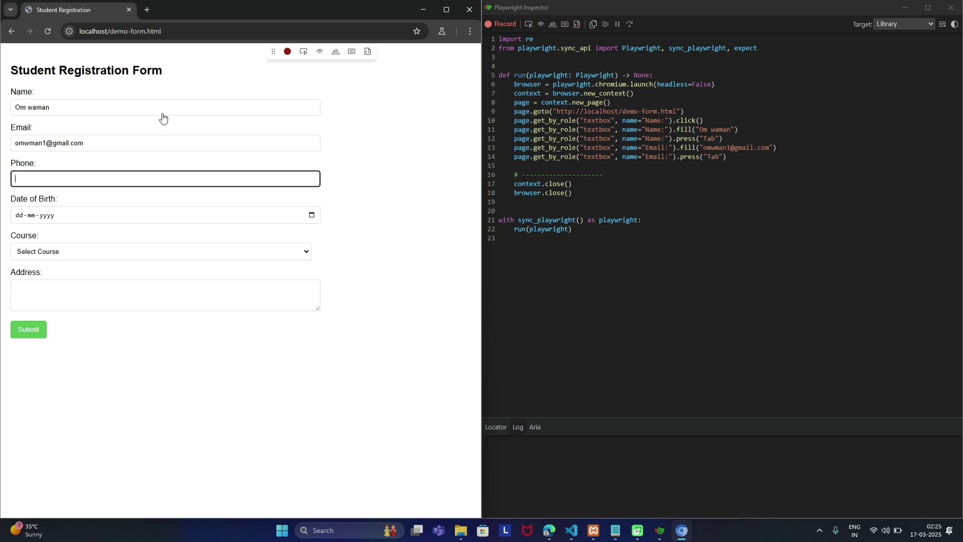
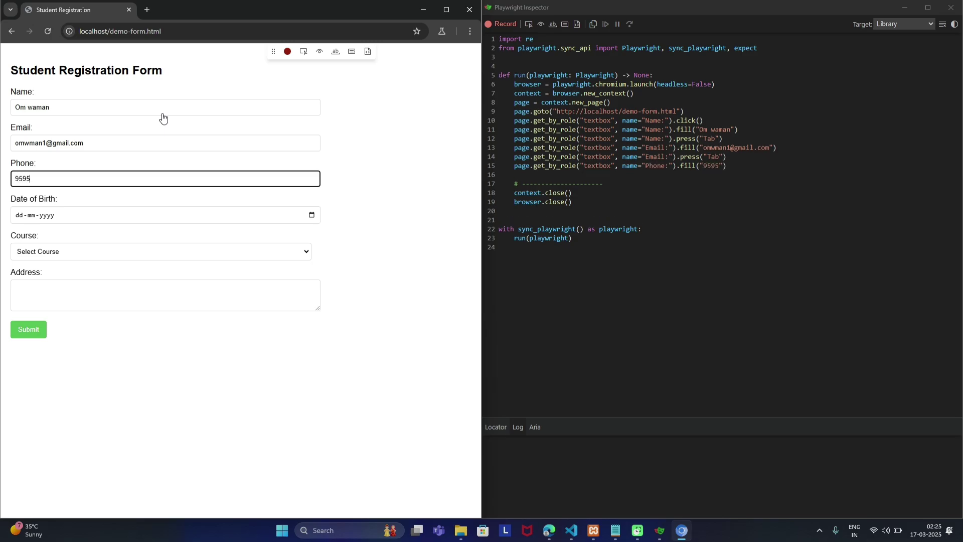
Set Date of Birth to 19 March 2025, choose Computer Science, submit, and select the recorded code.
{"action": "left_click", "coordinate": [312, 217]}
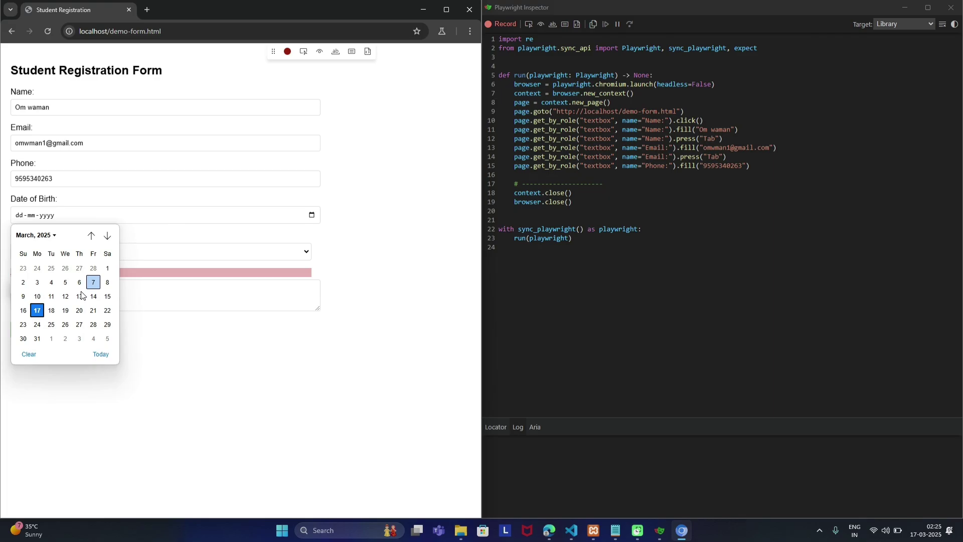
{"action": "left_click", "coordinate": [64, 311]}
{"action": "left_click", "coordinate": [58, 252]}
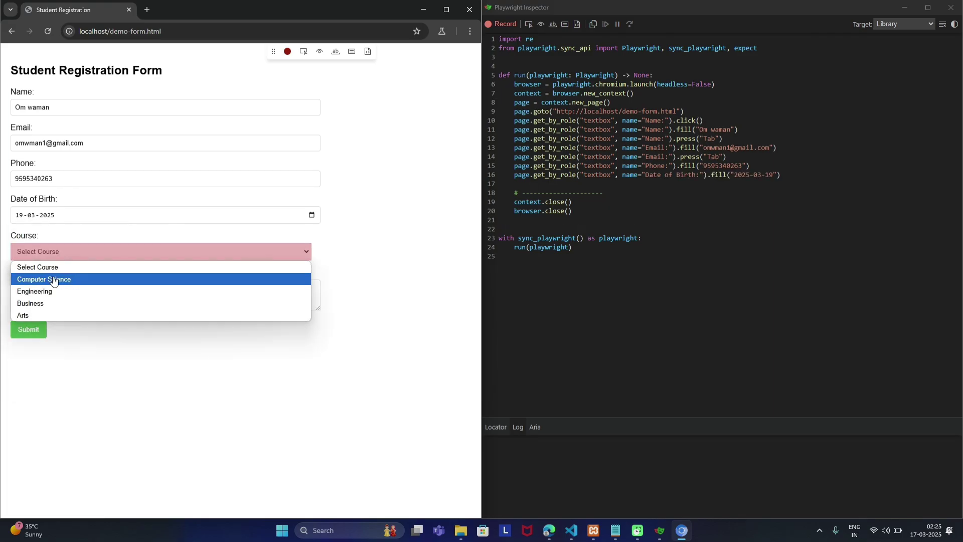
{"action": "left_click", "coordinate": [43, 279]}
{"action": "type", "text": "pune"}
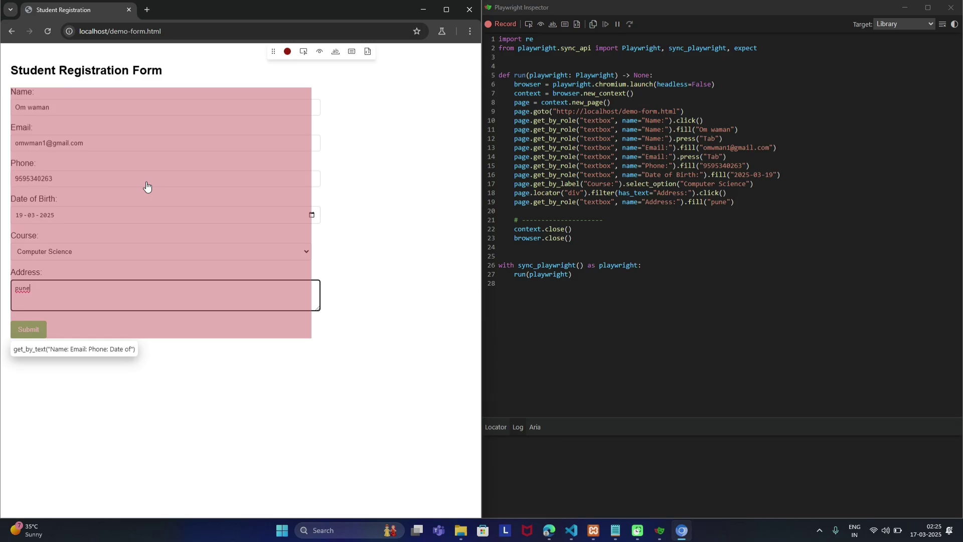
{"action": "left_click", "coordinate": [28, 329]}
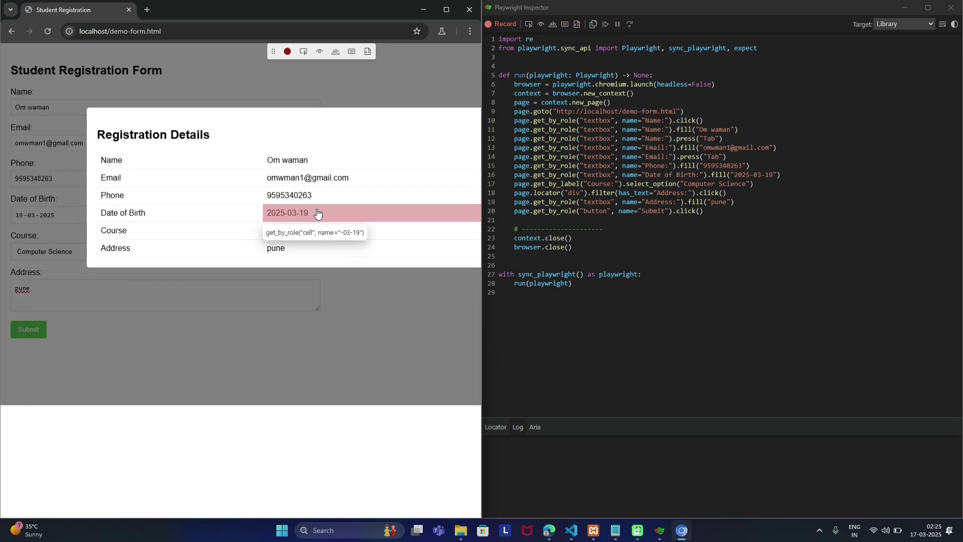
{"action": "left_click_drag", "start_coordinate": [643, 296], "coordinate": [499, 39]}
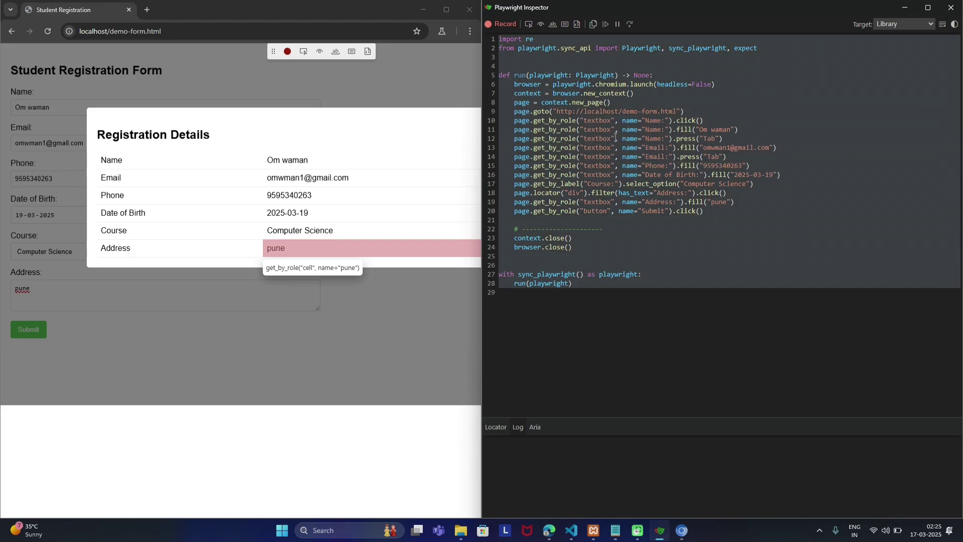
Paste the recorded script over automation.py, close the Chromium window, and run the file.
{"action": "left_click", "coordinate": [572, 530]}
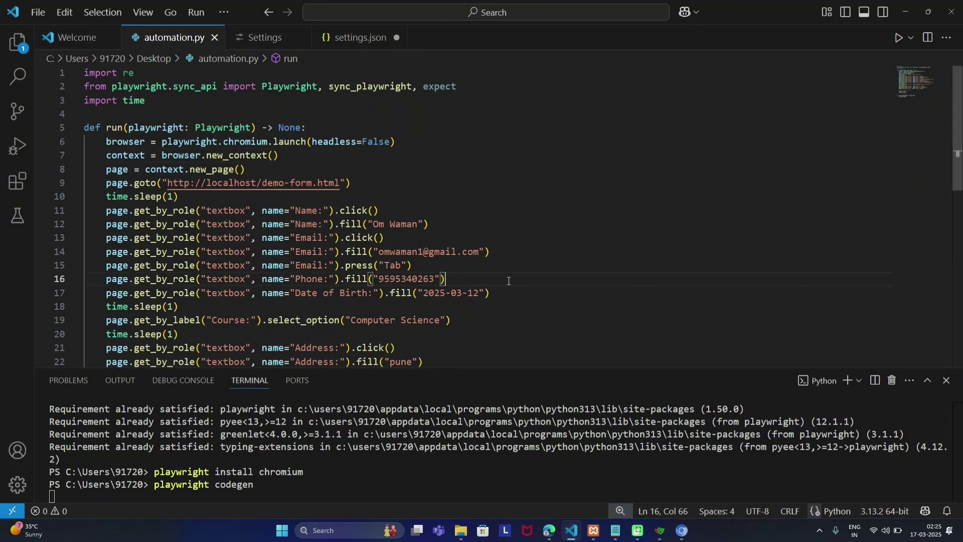
{"action": "key", "text": "ctrl+a"}
{"action": "key", "text": "ctrl+v"}
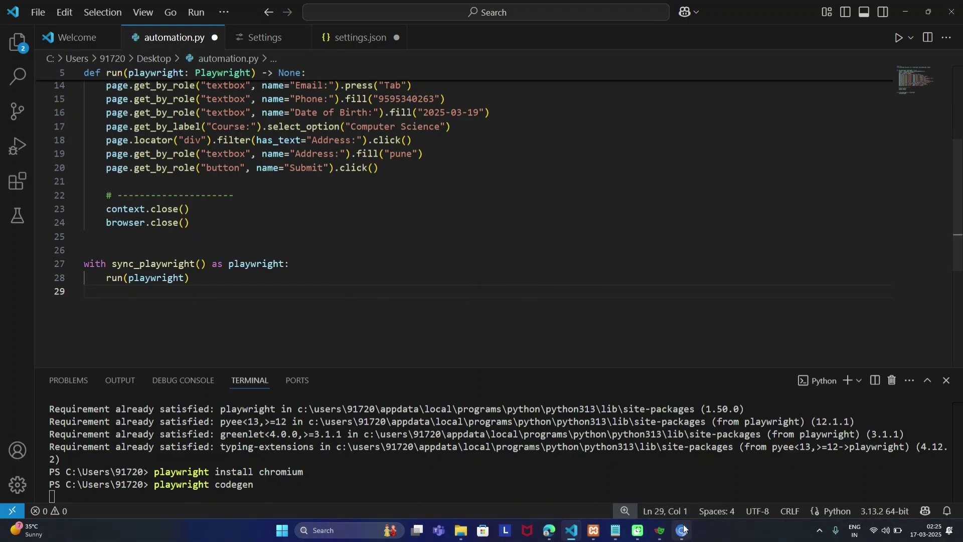
{"action": "key", "text": "alt+Tab"}
{"action": "left_click", "coordinate": [470, 10]}
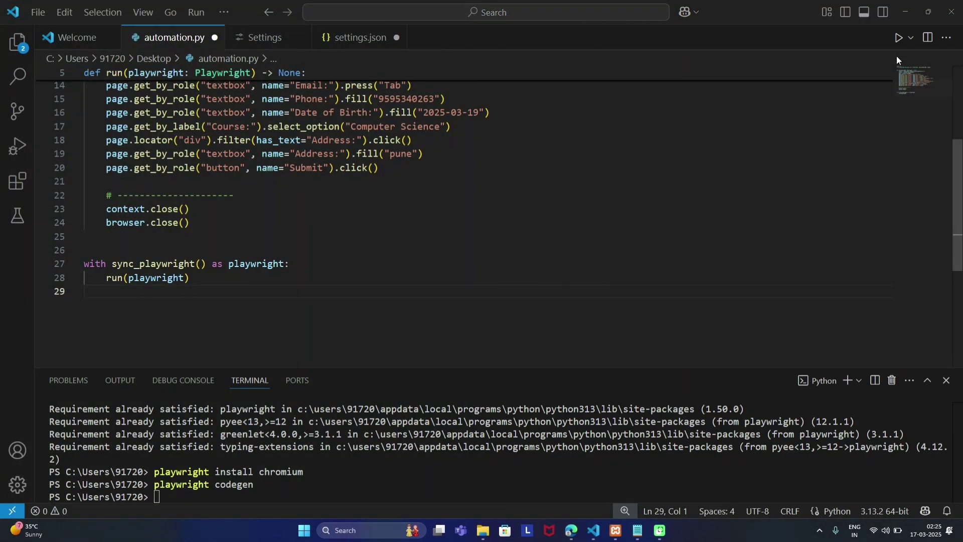
{"action": "left_click", "coordinate": [898, 38]}
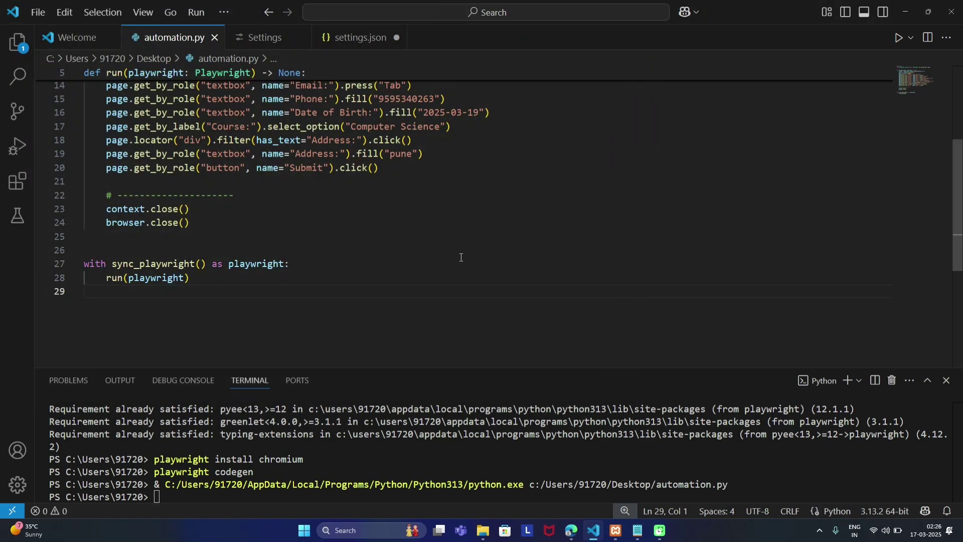
{"action": "scroll", "coordinate": [461, 258], "scroll_direction": "up", "scroll_amount": 5}
Add 'import time' on line 3 and a time.sleep(1) line after the page.goto line.
{"action": "left_click", "coordinate": [120, 99]}
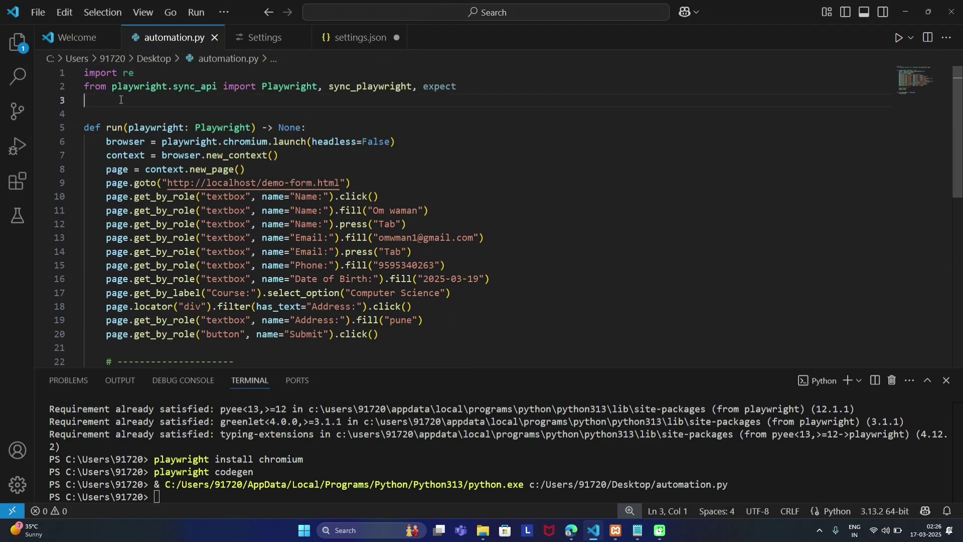
{"action": "type", "text": "im"}
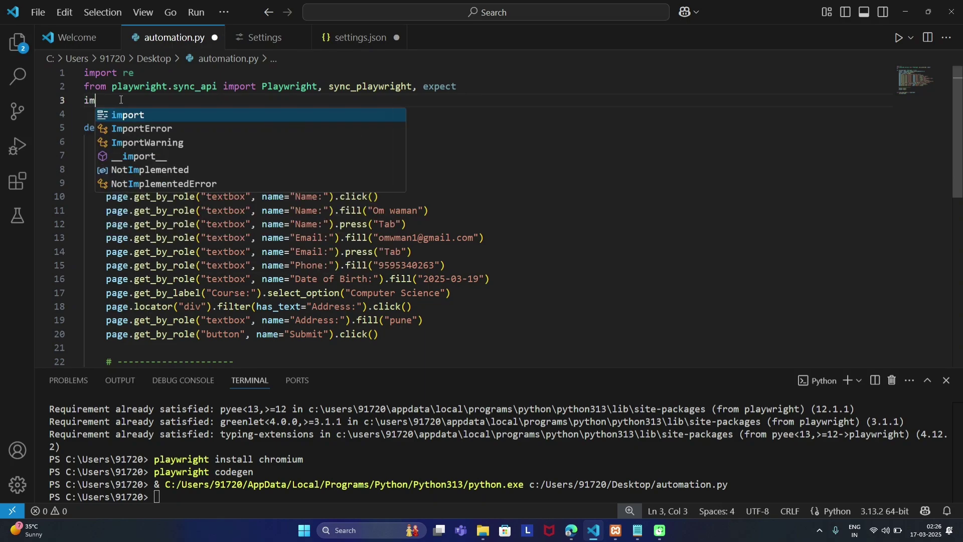
{"action": "type", "text": "port time"}
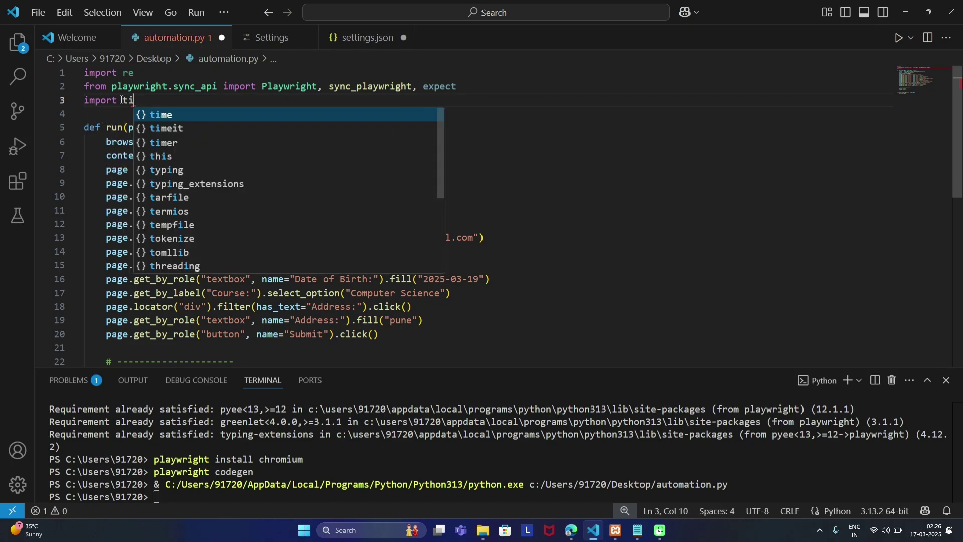
{"action": "left_click", "coordinate": [452, 210]}
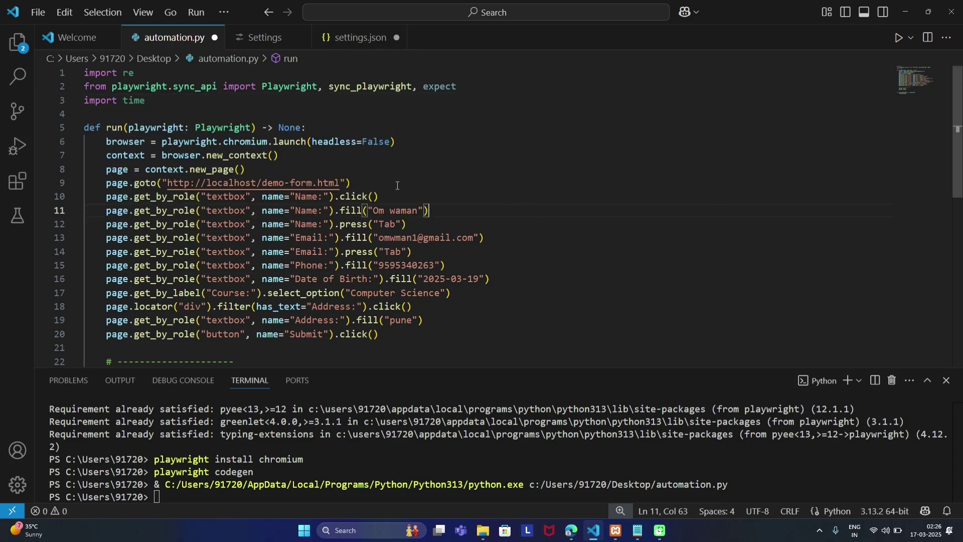
{"action": "left_click", "coordinate": [355, 183]}
{"action": "key", "text": "Return"}
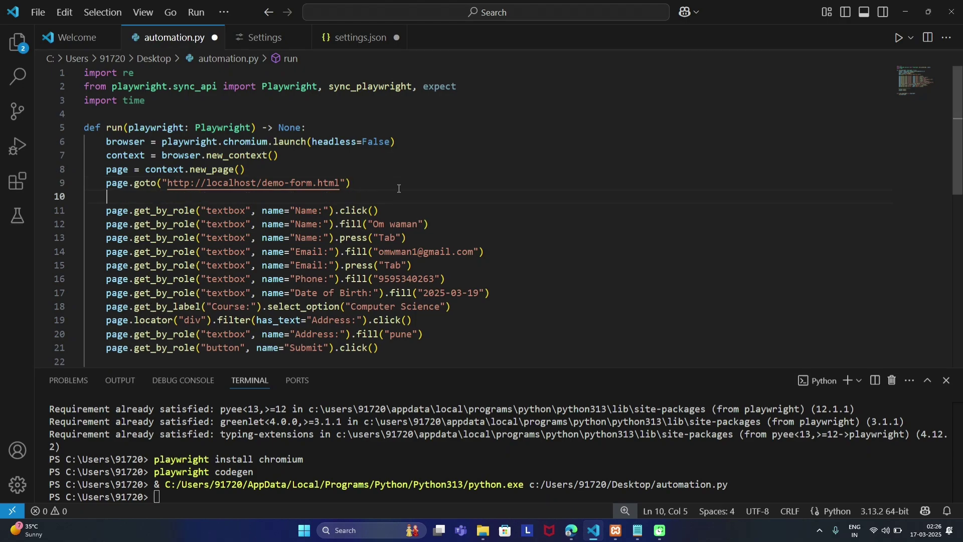
{"action": "type", "text": "time.sl"}
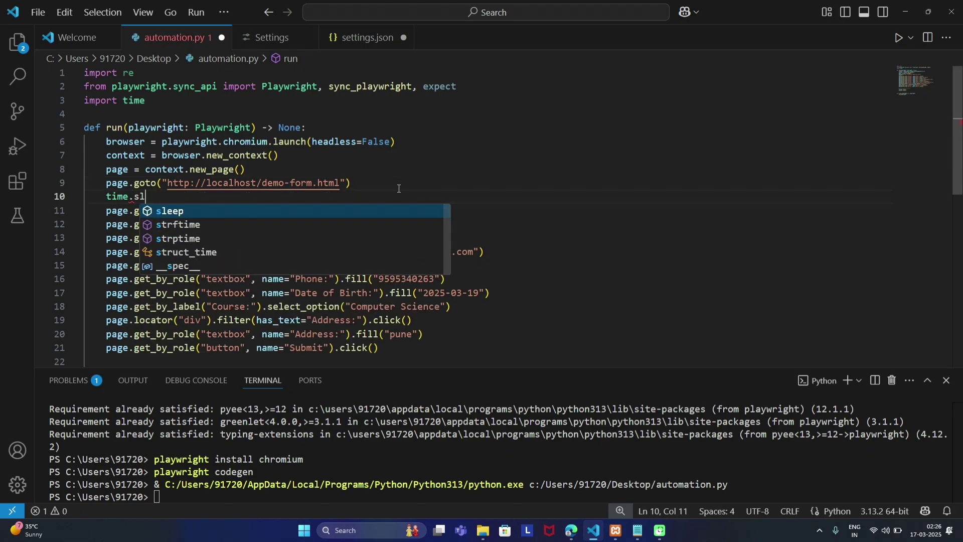
{"action": "type", "text": "eep(1"}
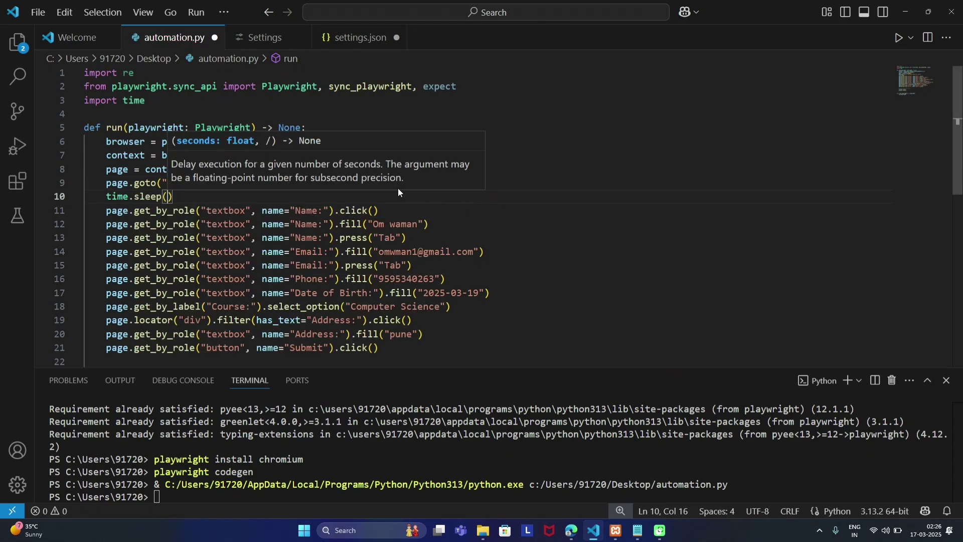
{"action": "type", "text": ")"}
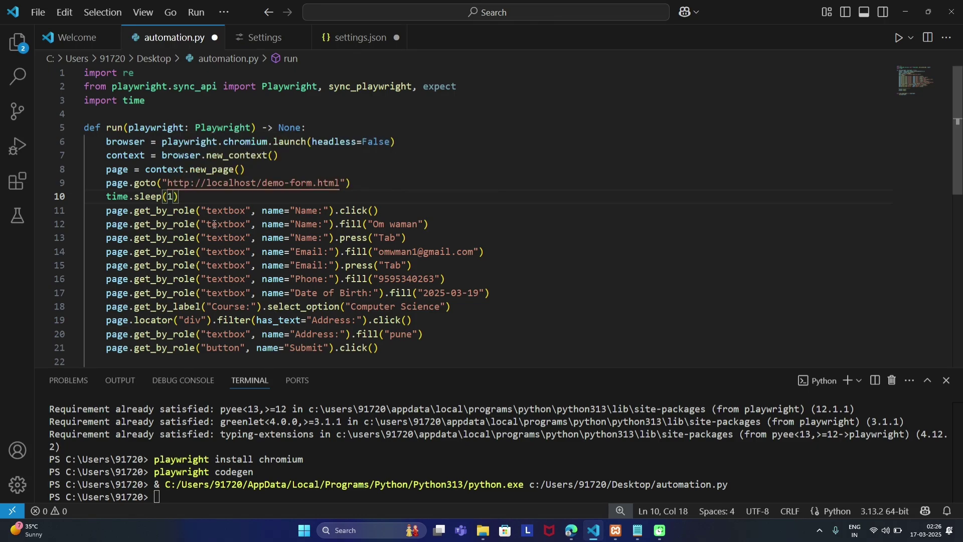
{"action": "key", "text": "shift+Home"}
{"action": "key", "text": "ctrl+c"}
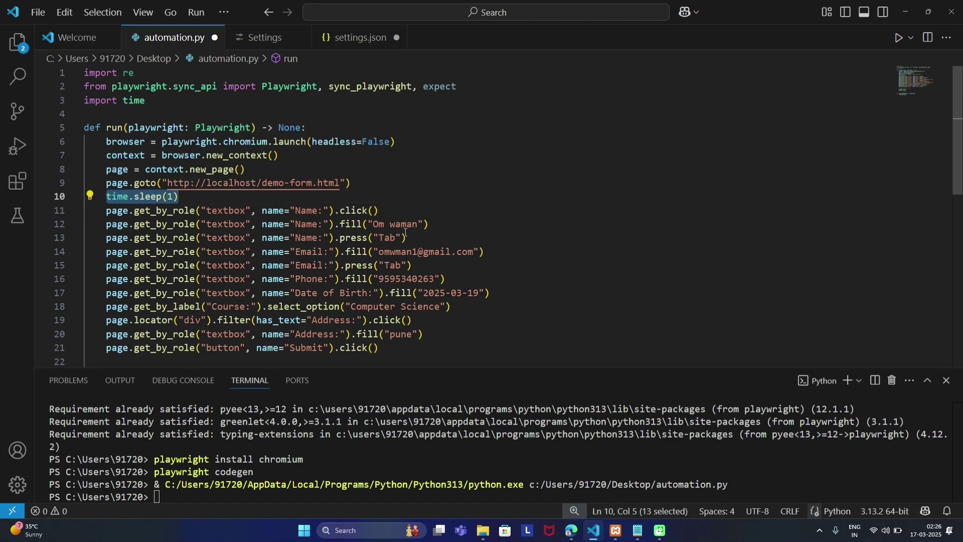
Paste time.sleep(1) after the Name, Phone and Address fills, then save automation.py.
{"action": "left_click", "coordinate": [446, 225]}
{"action": "key", "text": "Return"}
{"action": "key", "text": "ctrl+v"}
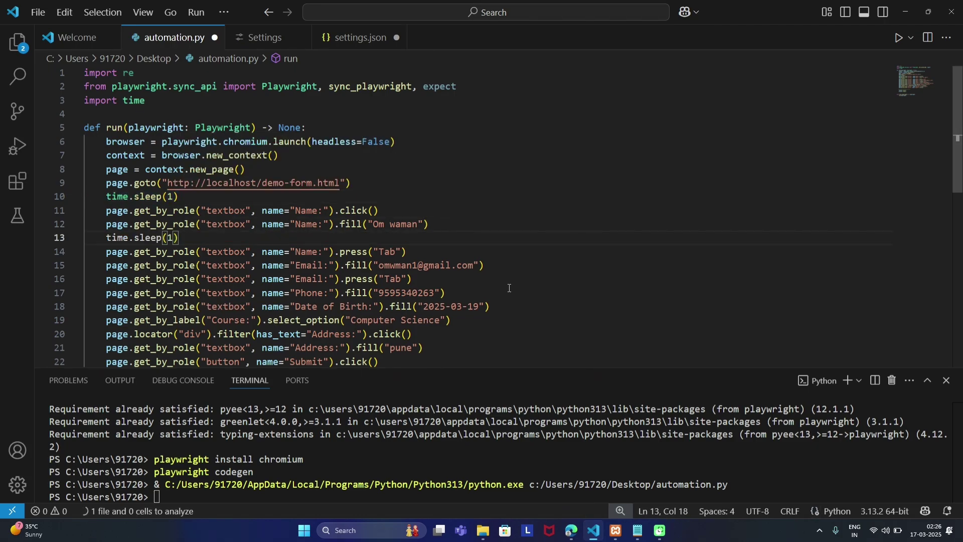
{"action": "left_click", "coordinate": [513, 298]}
{"action": "key", "text": "Return"}
{"action": "key", "text": "ctrl+v"}
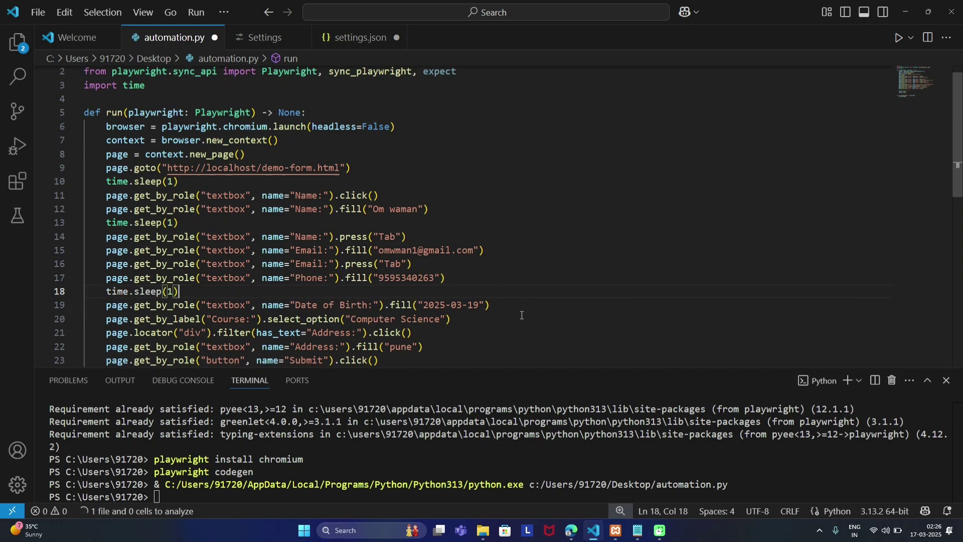
{"action": "scroll", "coordinate": [513, 303], "scroll_direction": "down", "scroll_amount": 2}
{"action": "left_click", "coordinate": [455, 297]}
{"action": "key", "text": "Return"}
{"action": "key", "text": "ctrl+v"}
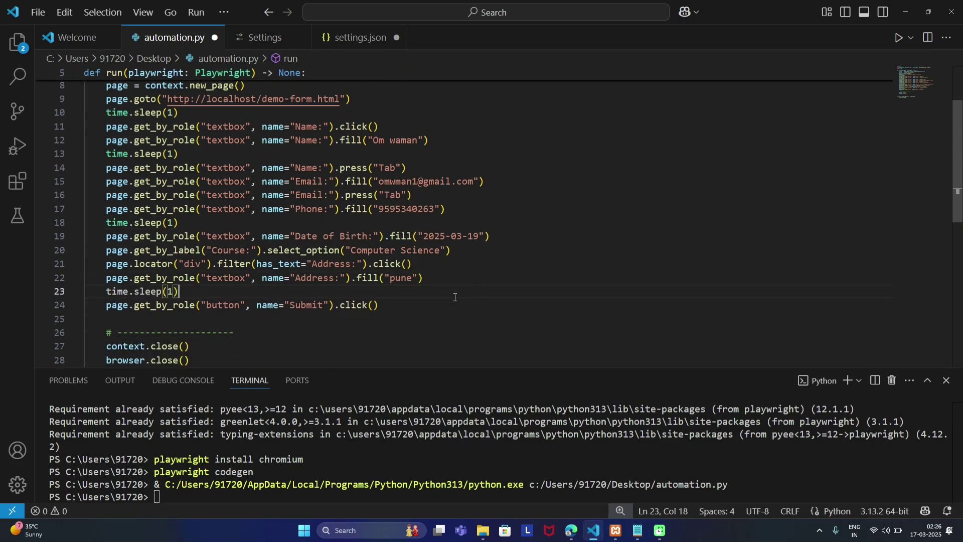
{"action": "key", "text": "ctrl+s"}
{"action": "left_click", "coordinate": [899, 37]}
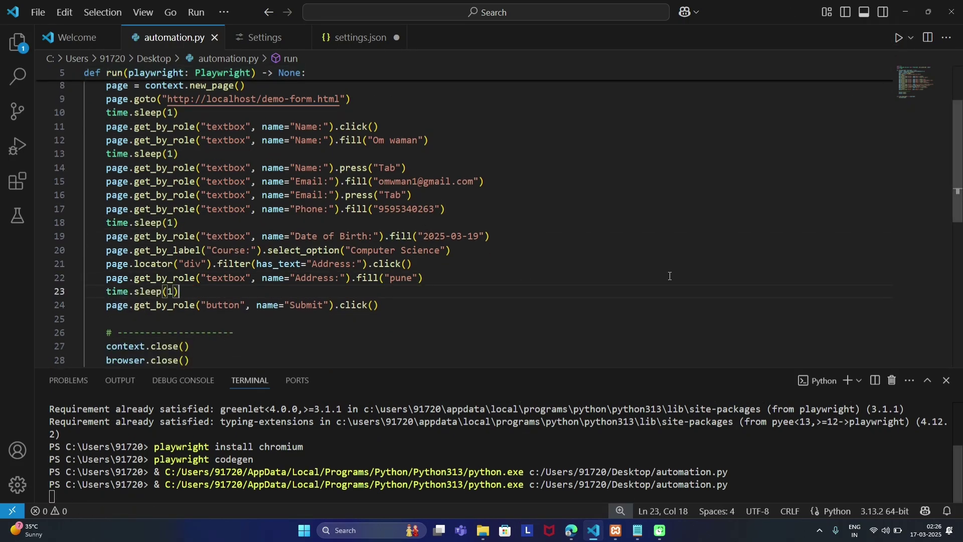